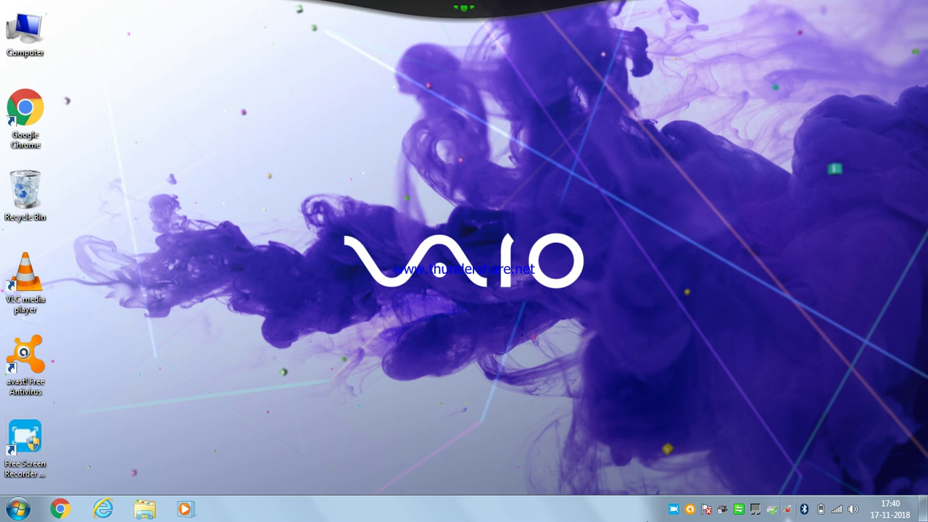
Open the Windows Start menu
left_click(16, 514)
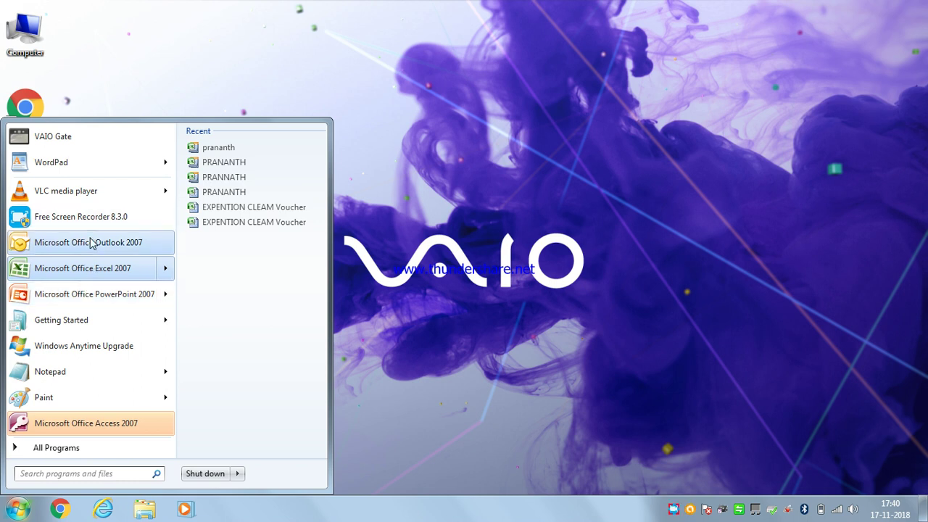
Launch Microsoft Office Outlook 2007 and dismiss the profile compatibility warning
left_click(91, 243)
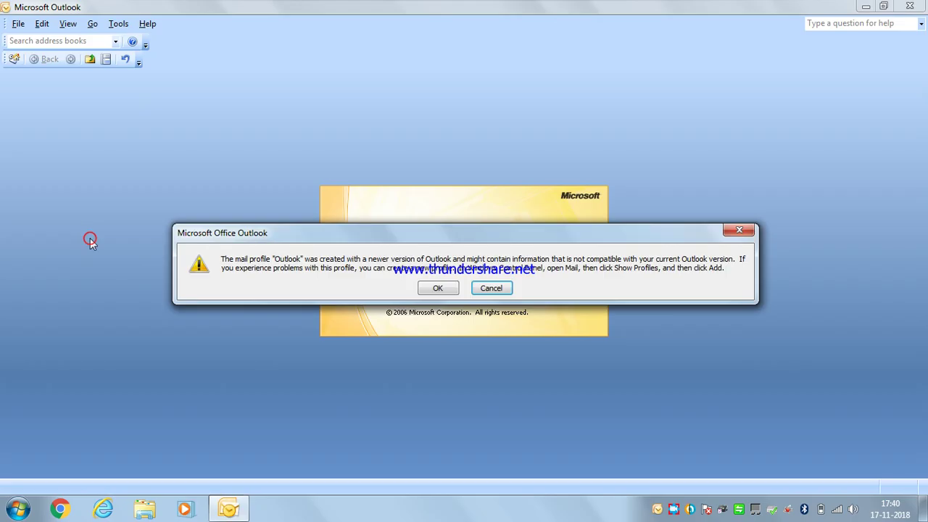
left_click(435, 288)
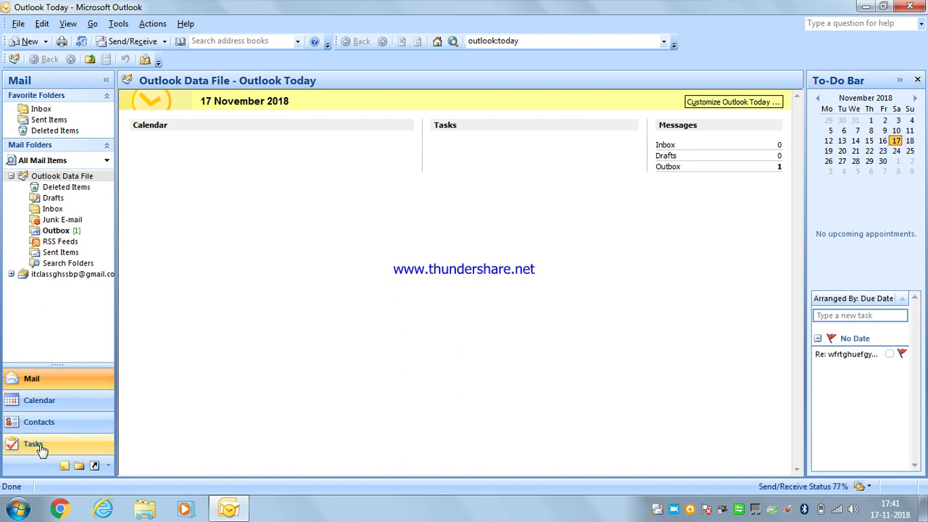
left_click(48, 378)
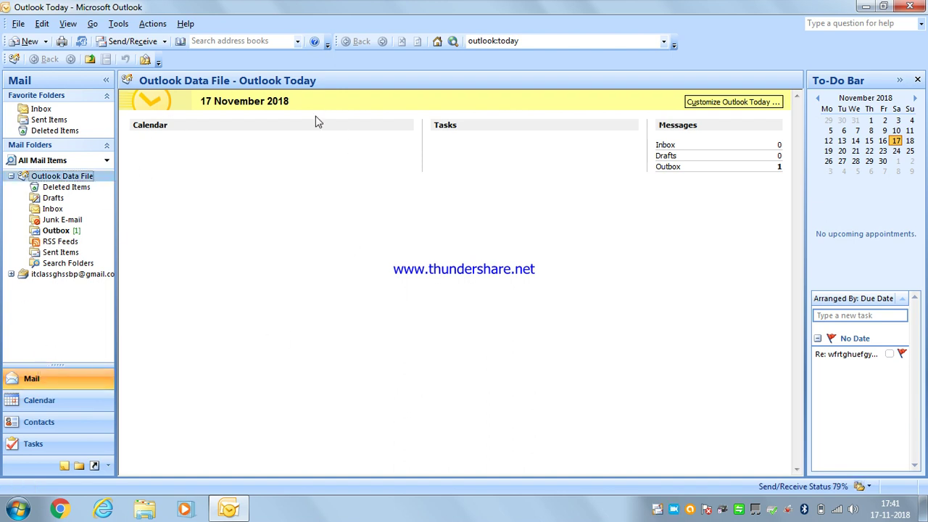
left_click(40, 408)
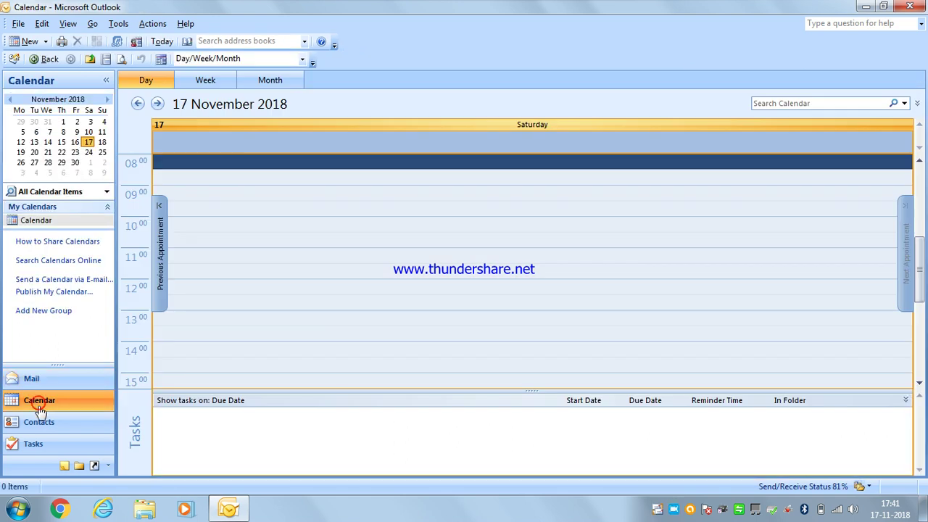
left_click(40, 422)
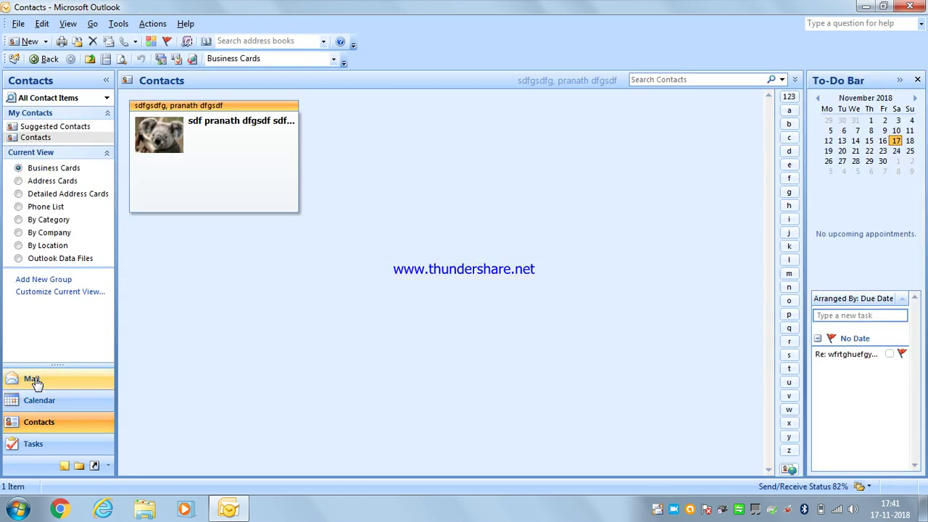
left_click(33, 380)
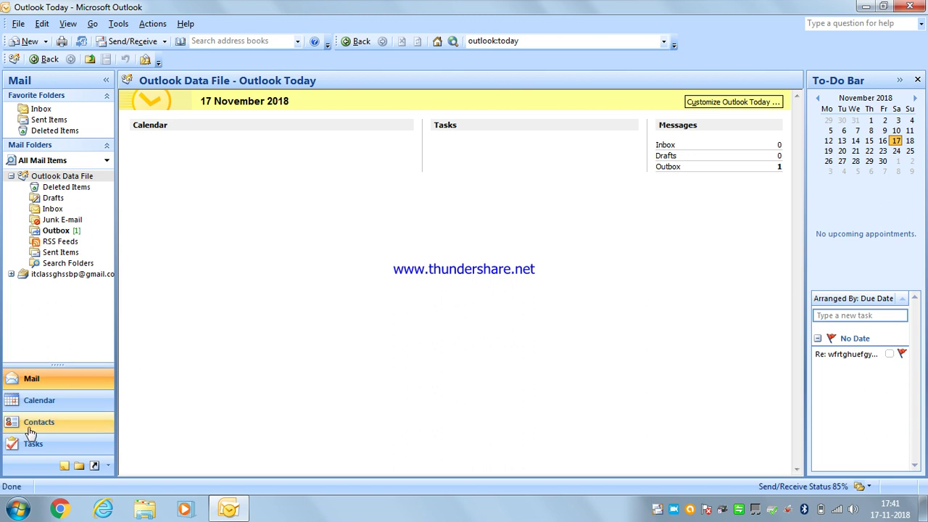
left_click(39, 46)
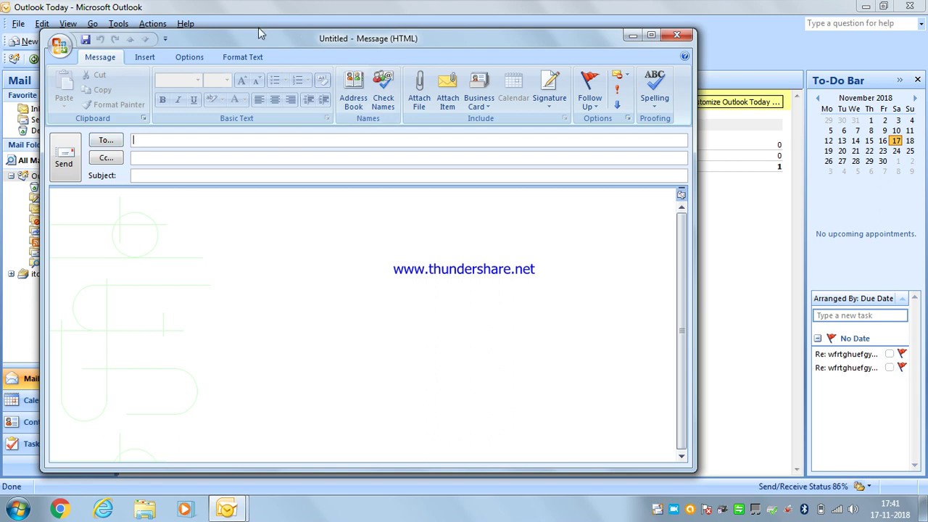
Address the new message to the recipient's e-mail and give it the subject 'claendal test'
left_click_drag(259, 35, 327, 40)
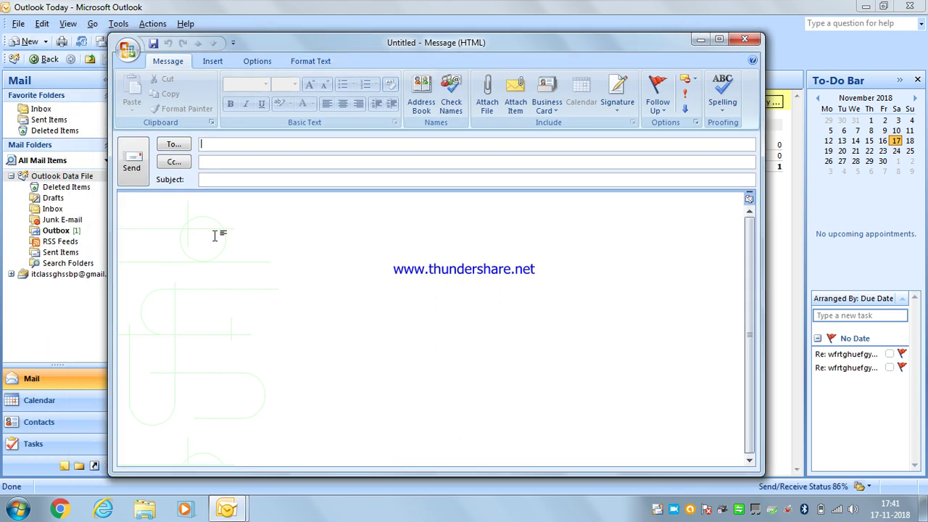
left_click(226, 142)
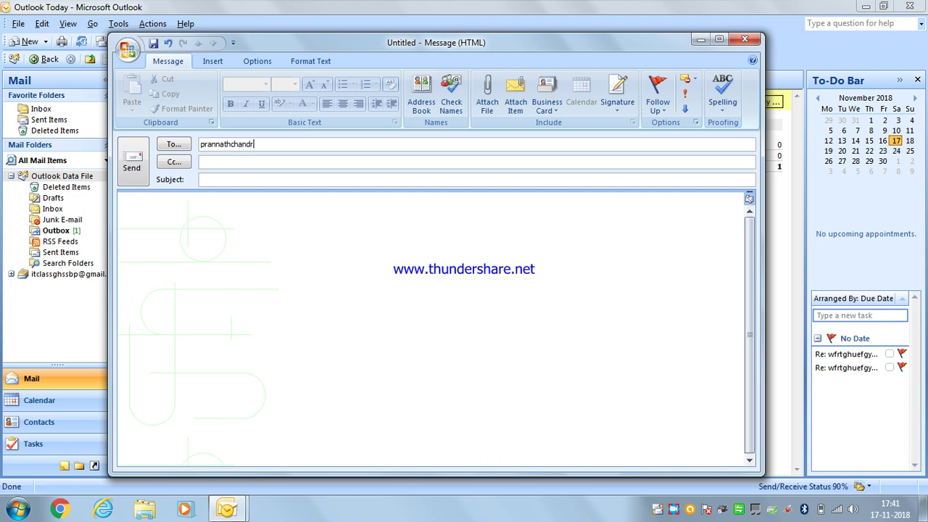
left_click(231, 179)
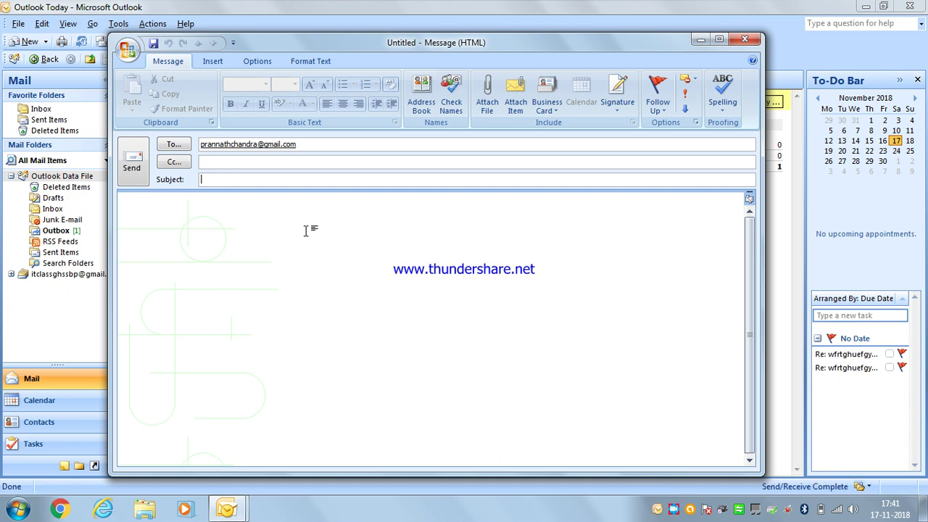
type("claendal test")
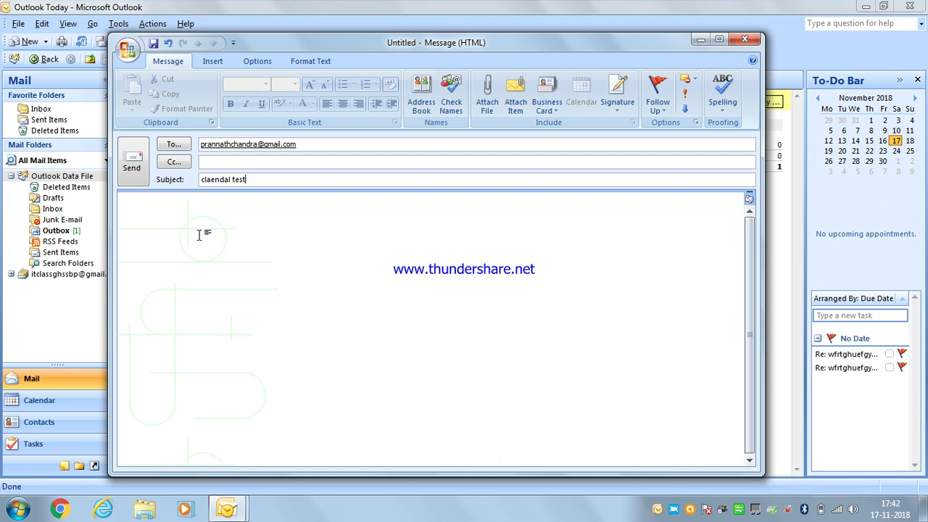
left_click(193, 213)
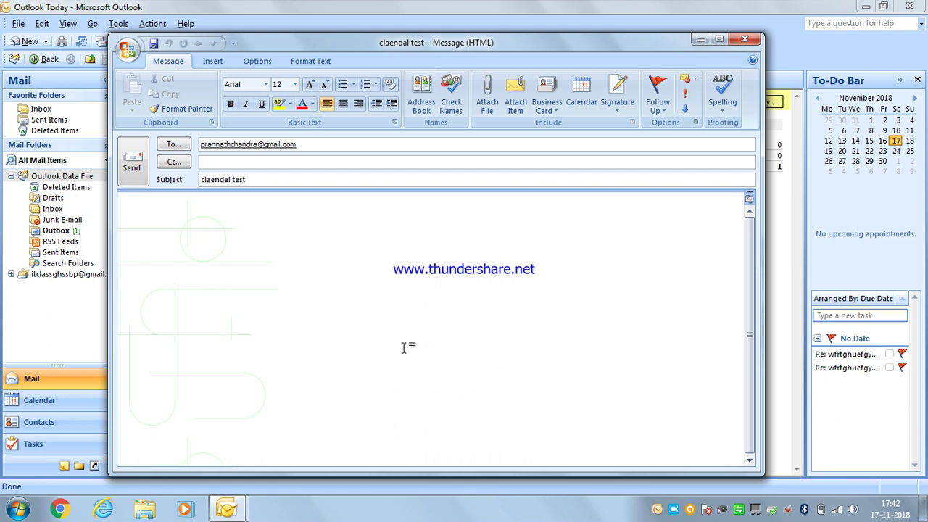
Write a one-line greeting in the body introducing the sender by name
key("BackSpace")
key("BackSpace")
key("BackSpace")
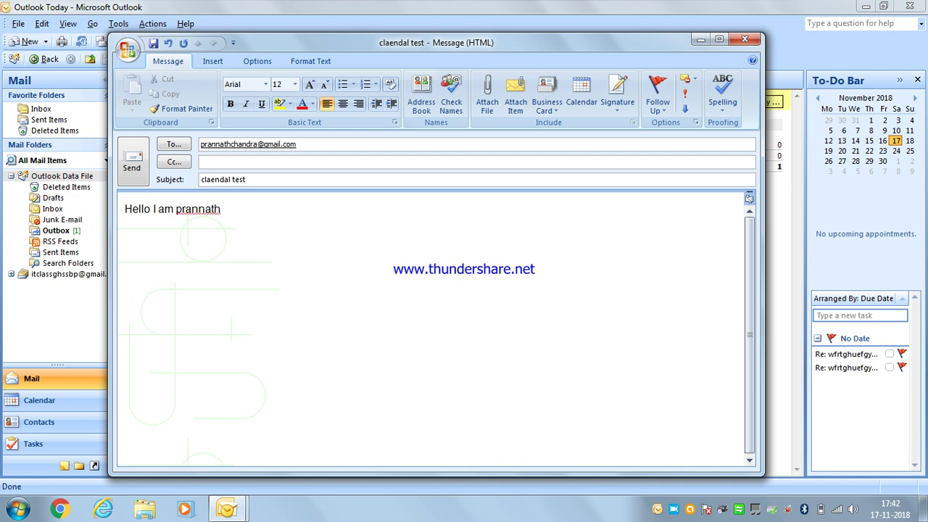
key("Return")
left_click(213, 63)
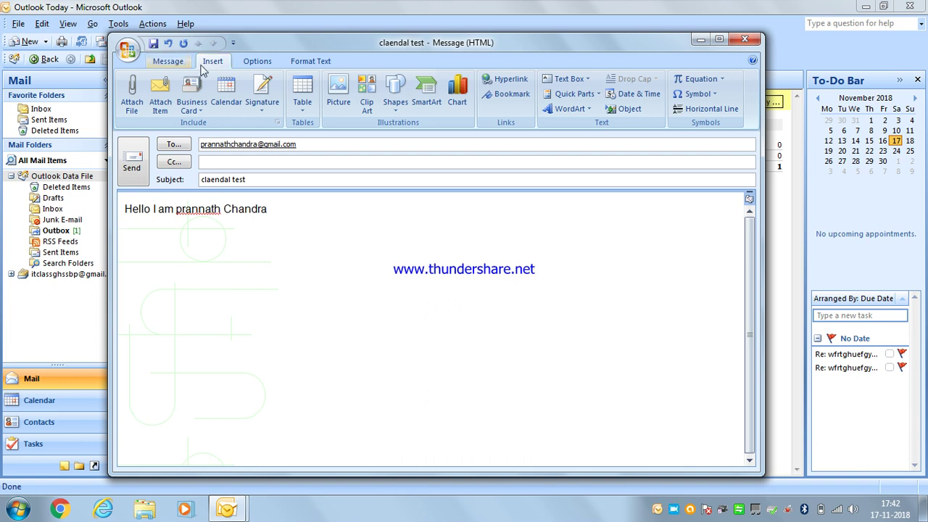
Insert the default Calendar for the next 30 days, availability only, accepting the no-appointments warning
left_click(228, 104)
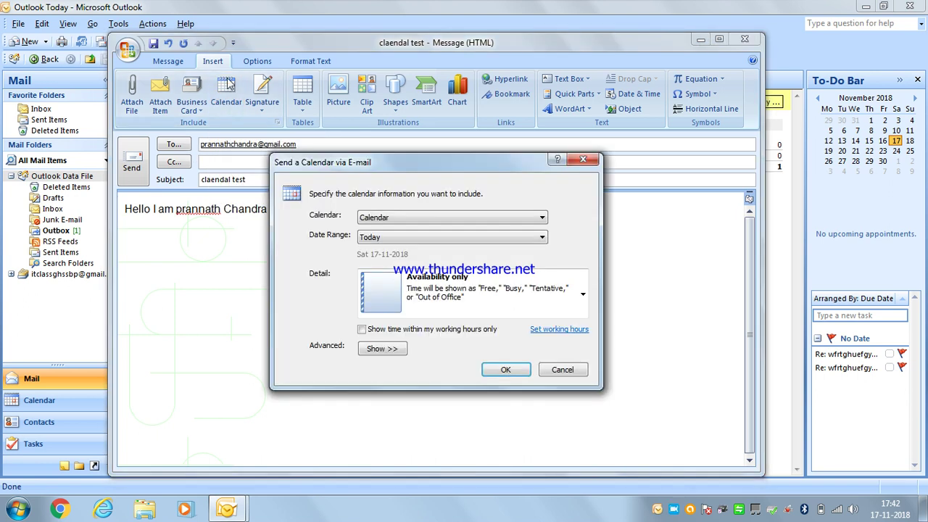
left_click_drag(424, 177, 366, 118)
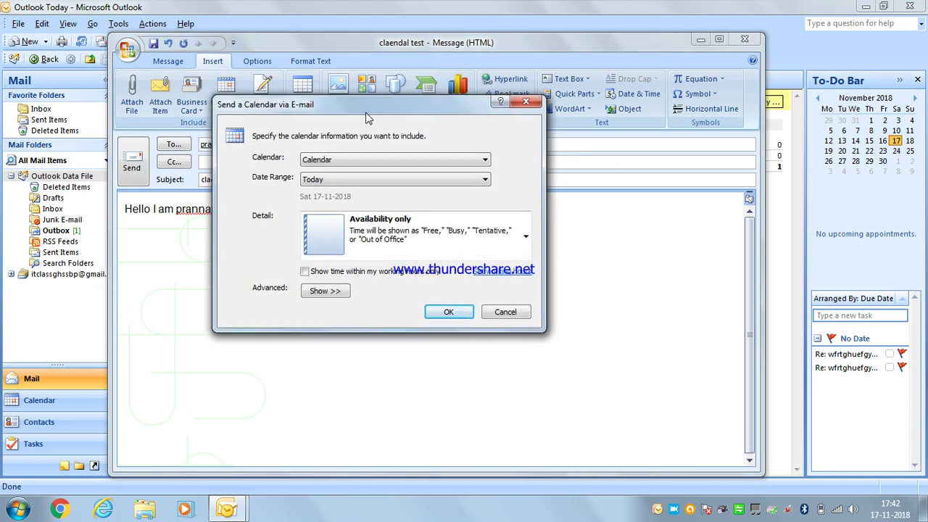
left_click(374, 167)
left_click(372, 165)
left_click(337, 184)
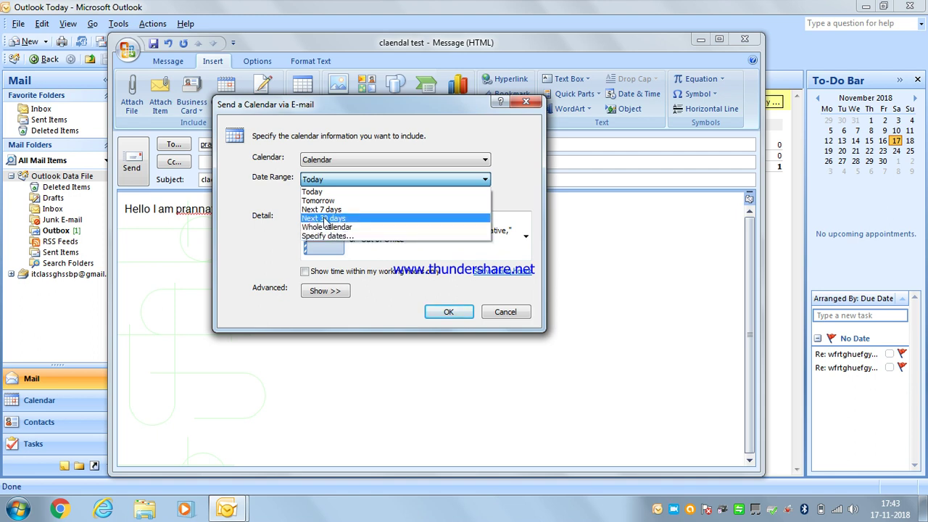
left_click(324, 220)
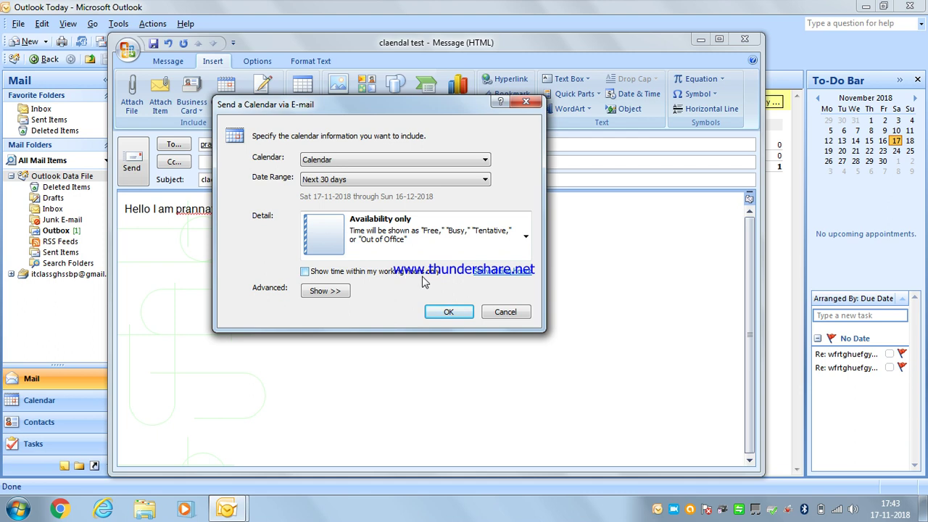
left_click(304, 272)
left_click(304, 272)
left_click(462, 312)
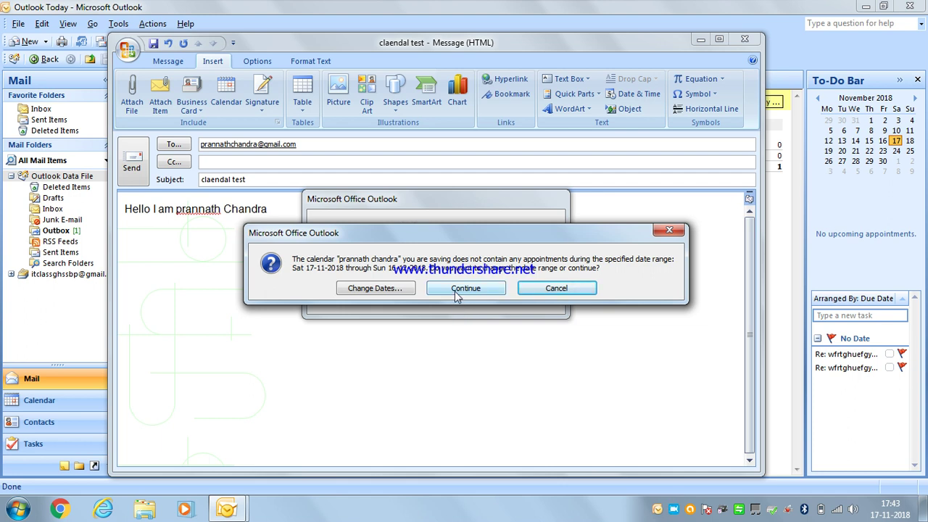
left_click(464, 289)
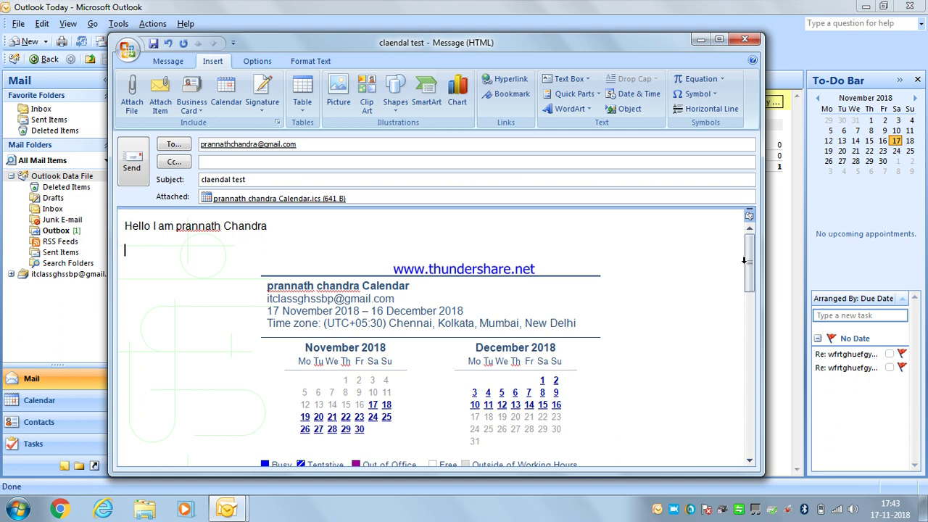
left_click_drag(751, 266, 749, 287)
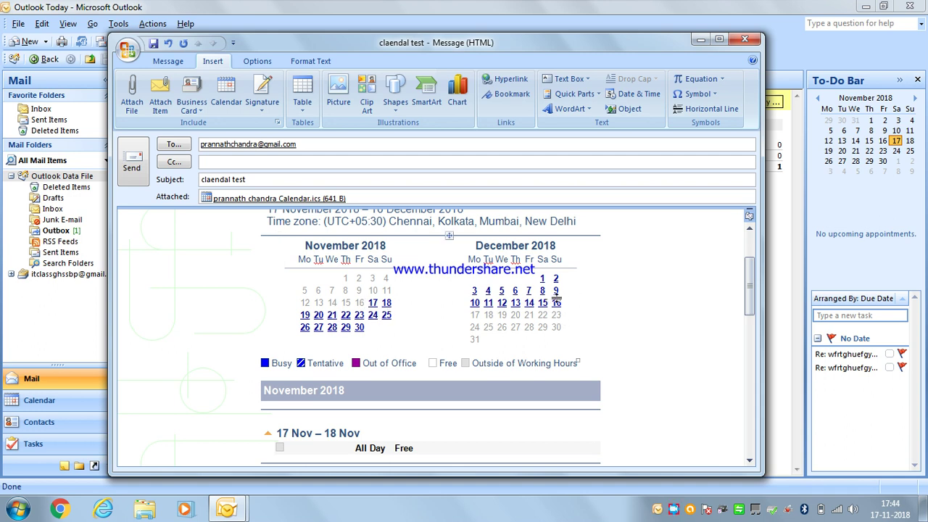
left_click_drag(749, 295, 746, 268)
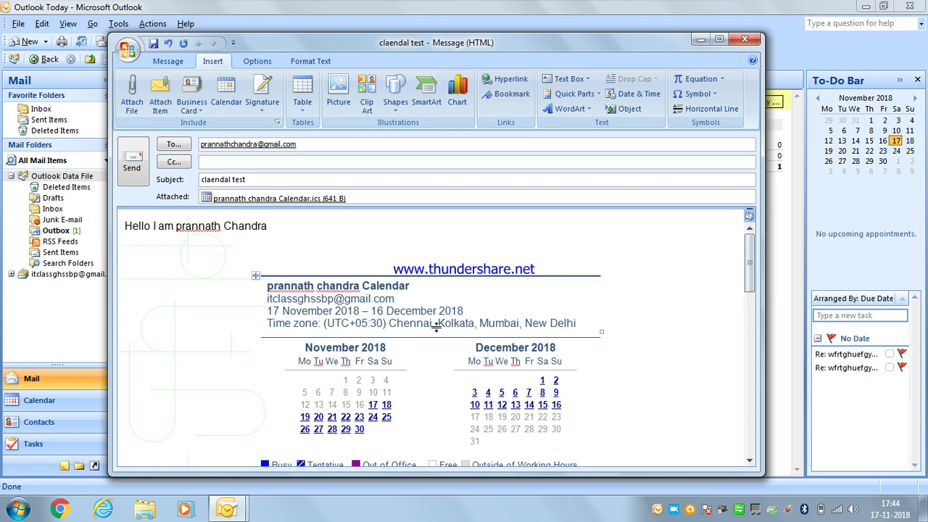
scroll(611, 326, "down", 4)
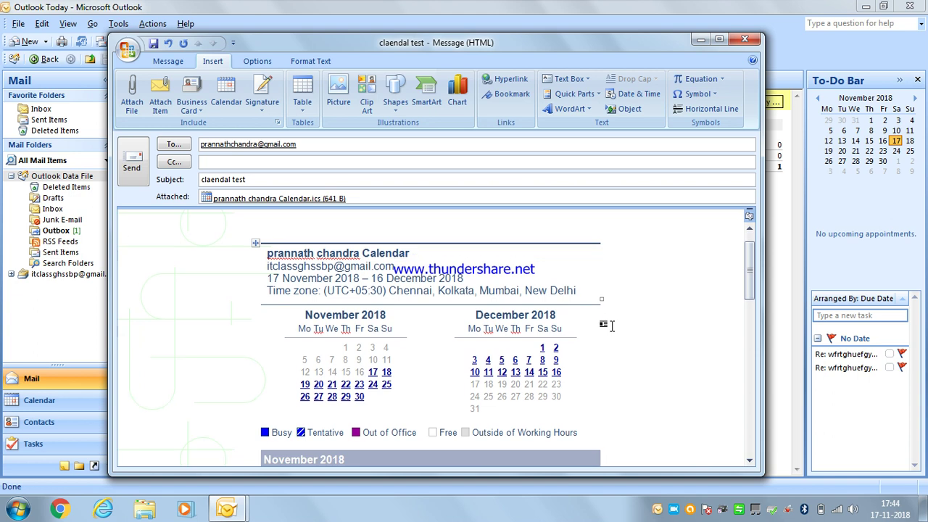
scroll(611, 327, "down", 2)
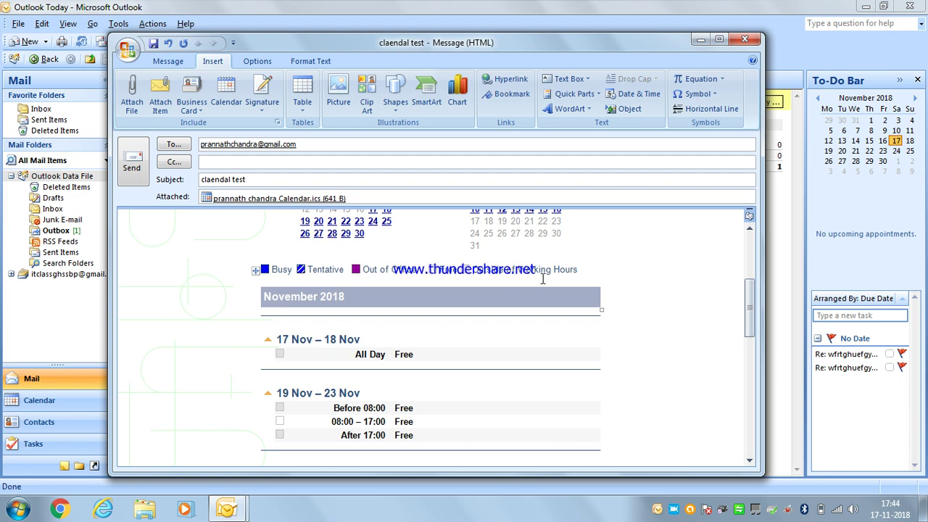
scroll(617, 280, "down", 1)
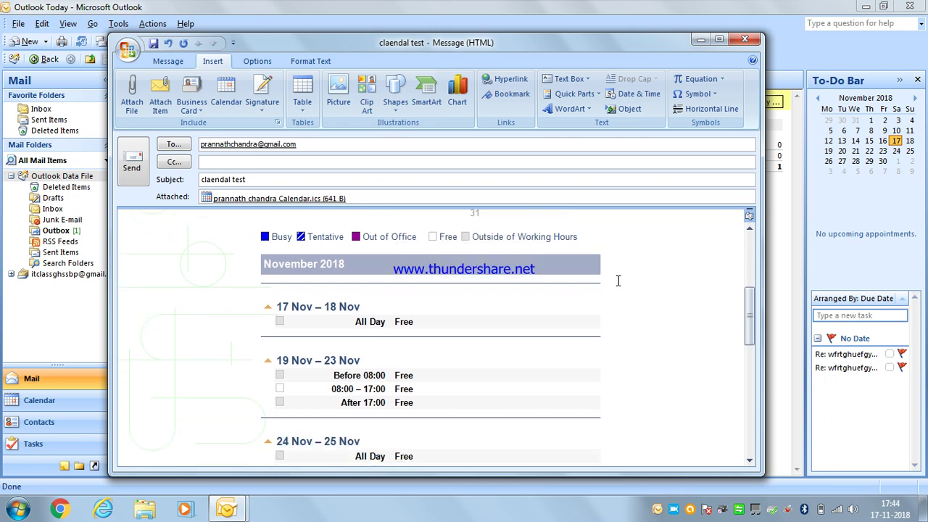
scroll(617, 280, "down", 1)
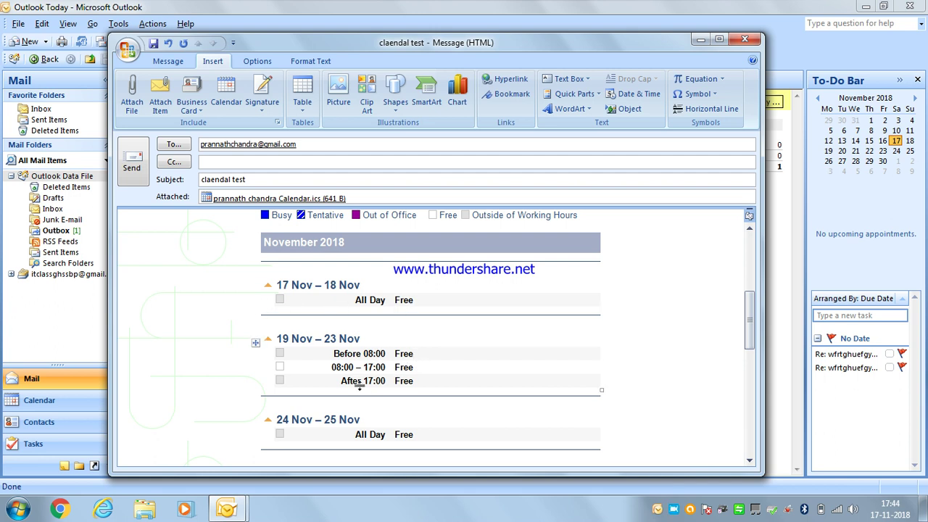
scroll(414, 385, "down", 2)
scroll(415, 384, "down", 6)
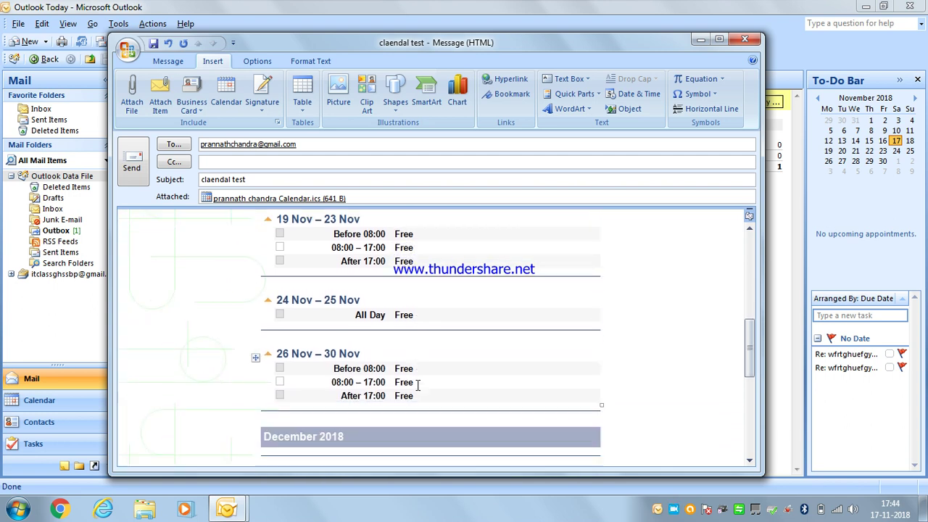
scroll(418, 385, "down", 5)
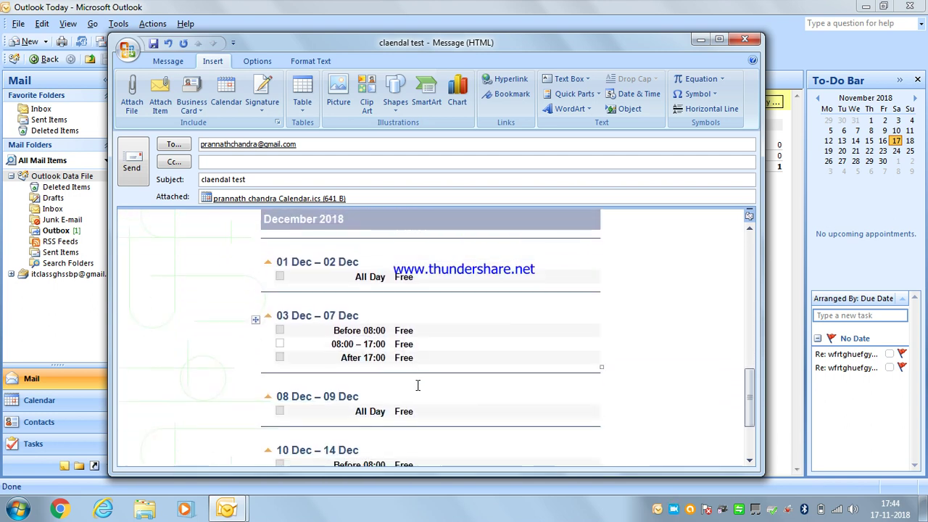
scroll(418, 385, "up", 7)
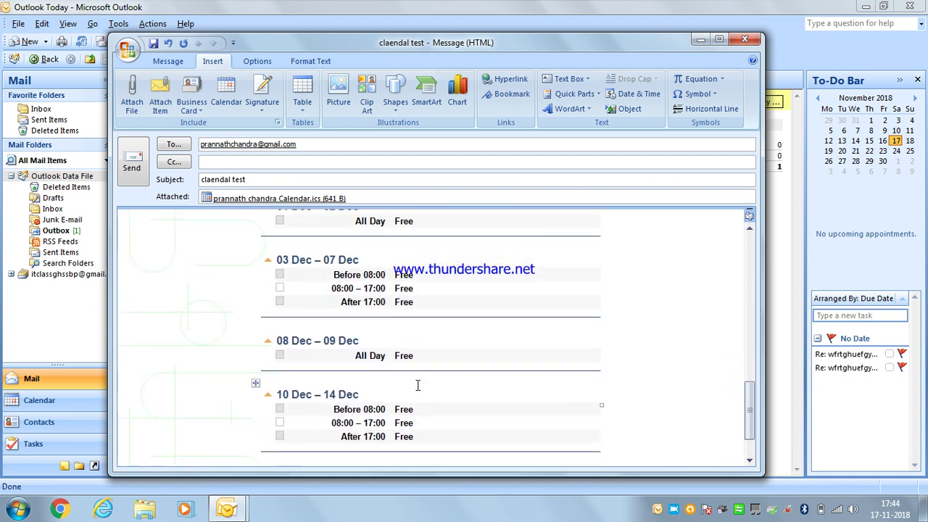
scroll(410, 378, "up", 1)
scroll(313, 331, "up", 4)
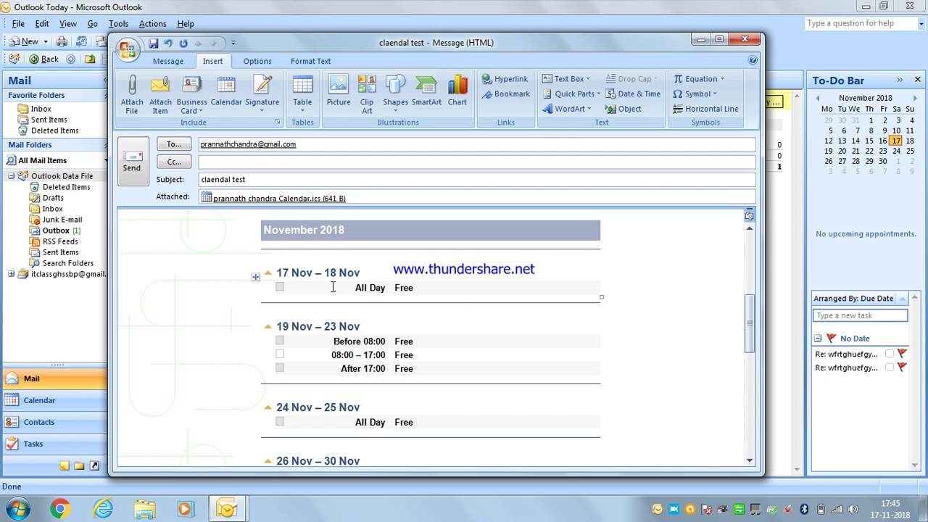
scroll(409, 288, "up", 1)
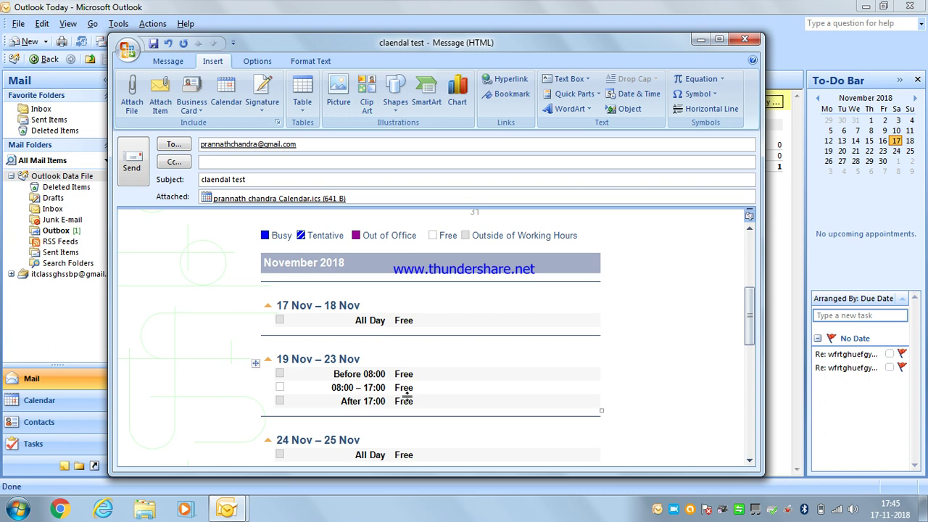
scroll(406, 394, "down", 1)
scroll(405, 393, "up", 5)
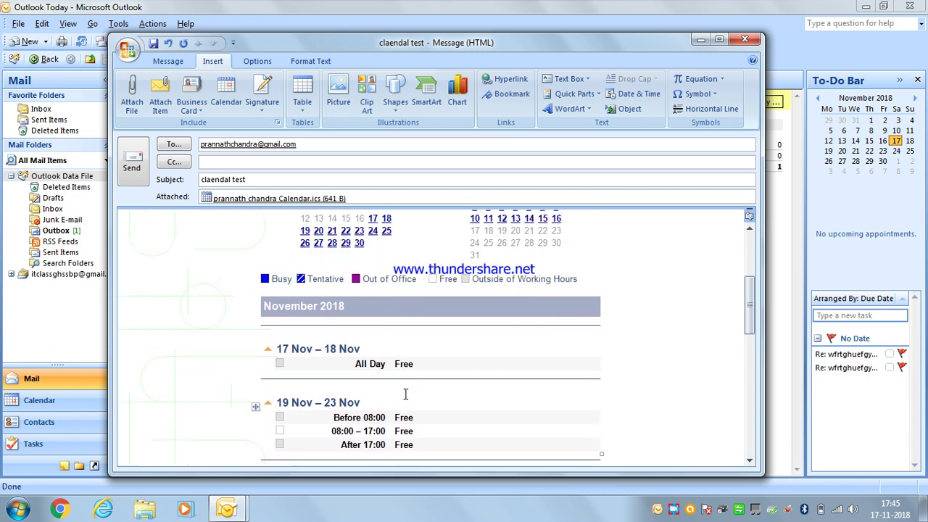
scroll(406, 390, "up", 2)
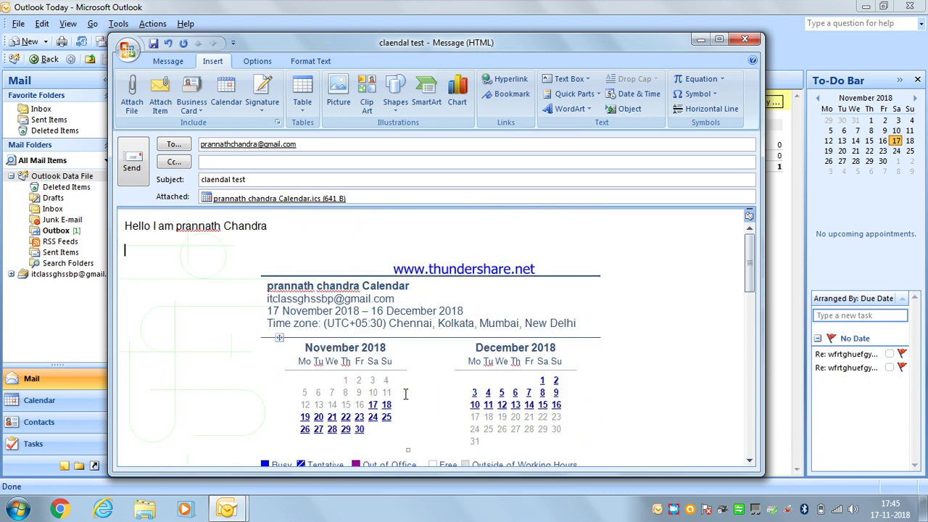
Send the message, keep the sent copy in the default folder, then switch to Contacts with Ctrl+3
left_click(133, 172)
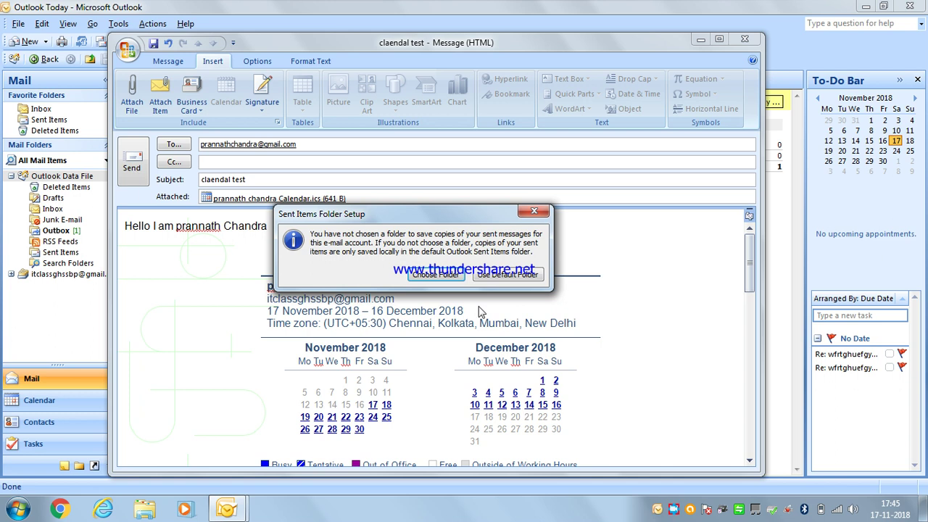
left_click(508, 276)
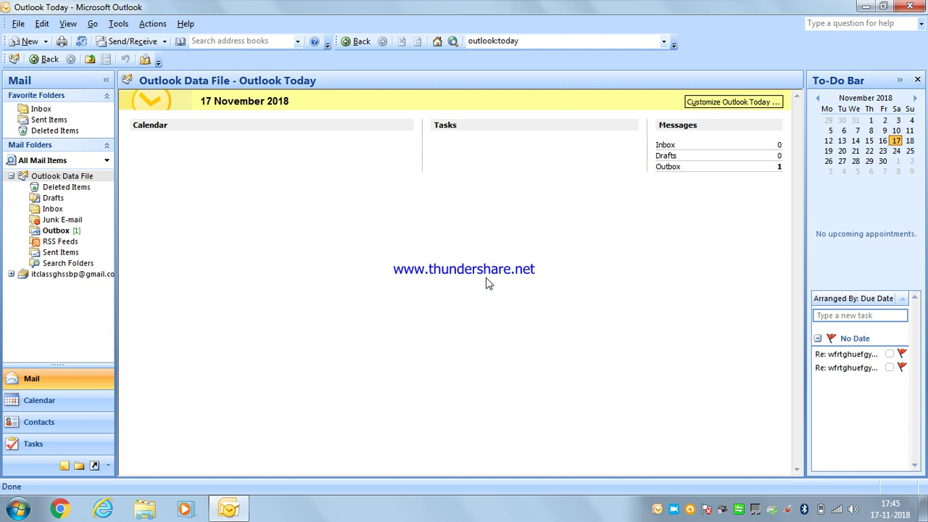
key("ctrl+3")
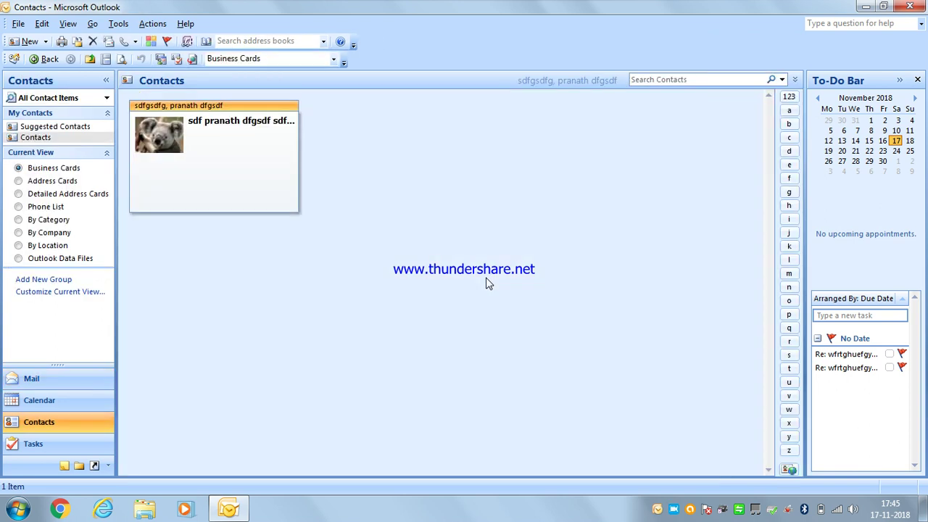